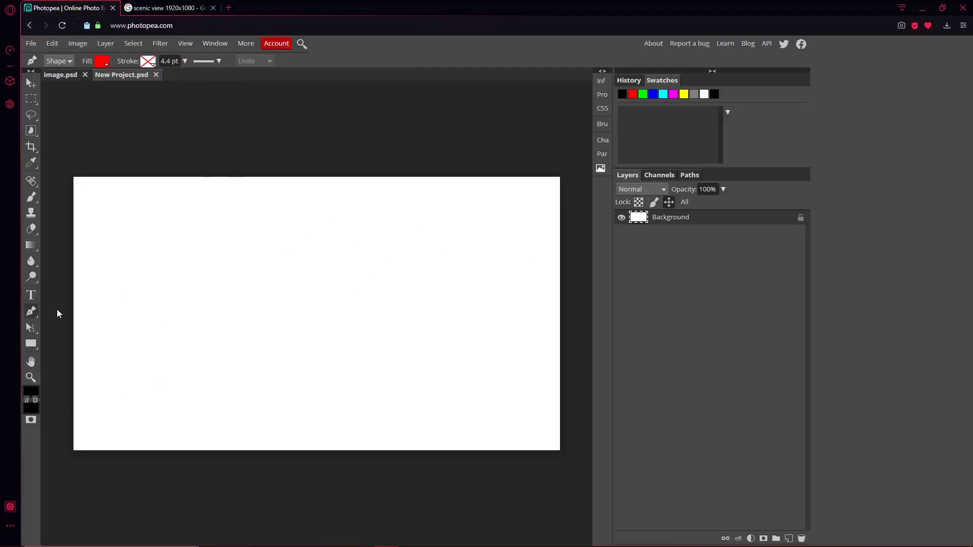
# Select the regular Brush Tool from the painting tool variants
pyautogui.click(31, 199)
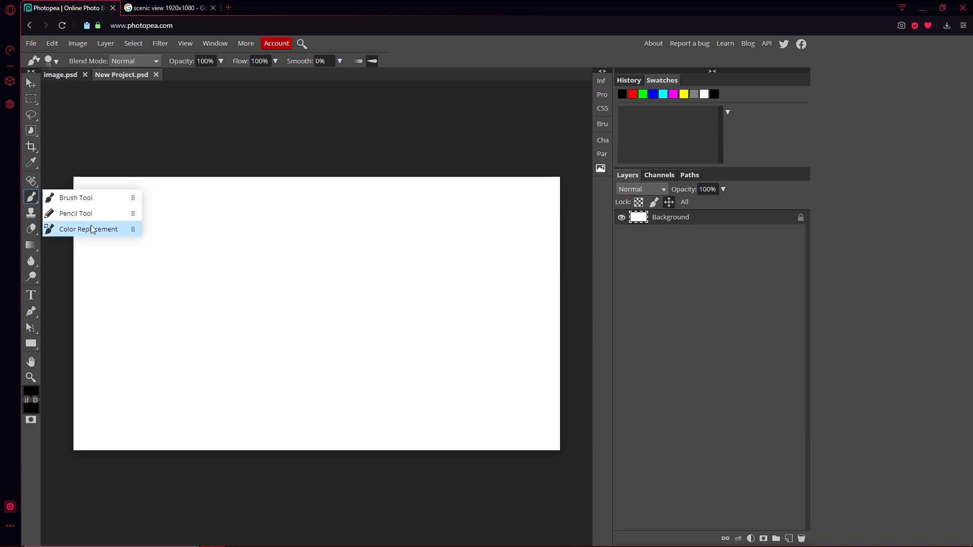
pyautogui.click(93, 202)
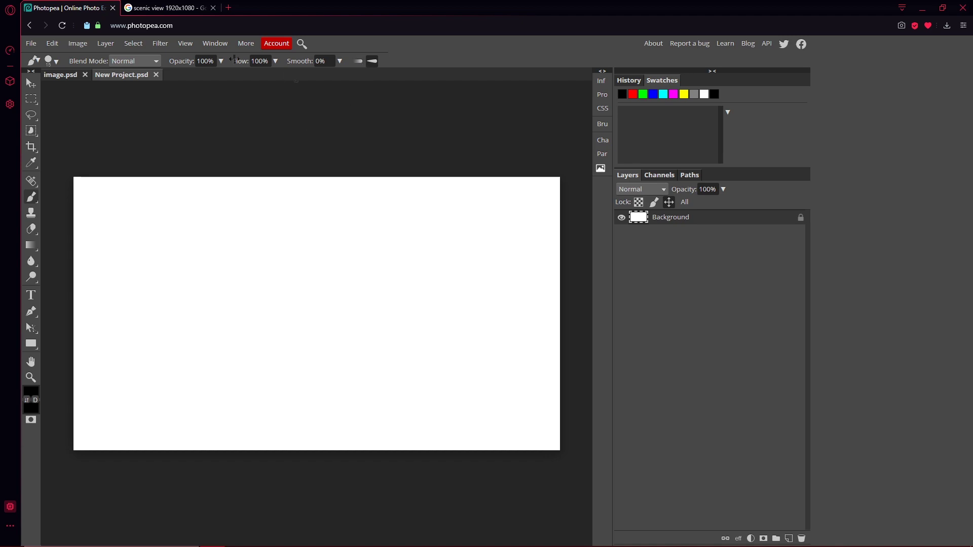
# Enlarge the brush to a huge size, test it with a black dab, then undo it
pyautogui.click(57, 62)
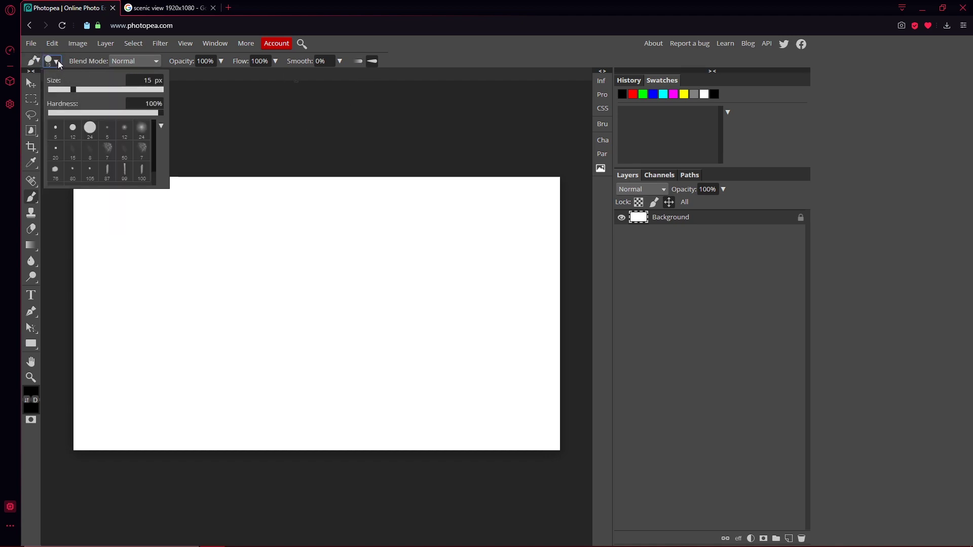
pyautogui.moveTo(73, 89); pyautogui.dragTo(162, 90)
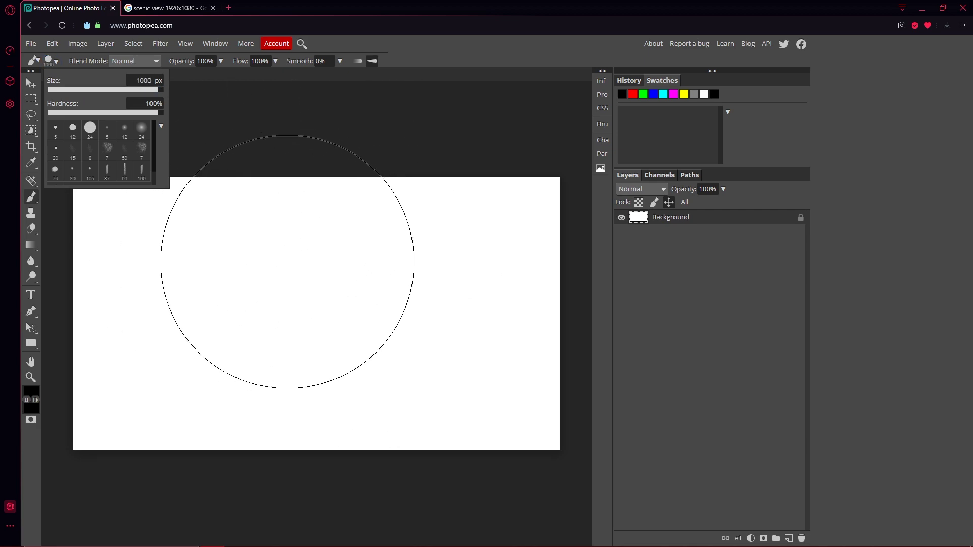
pyautogui.click(290, 324)
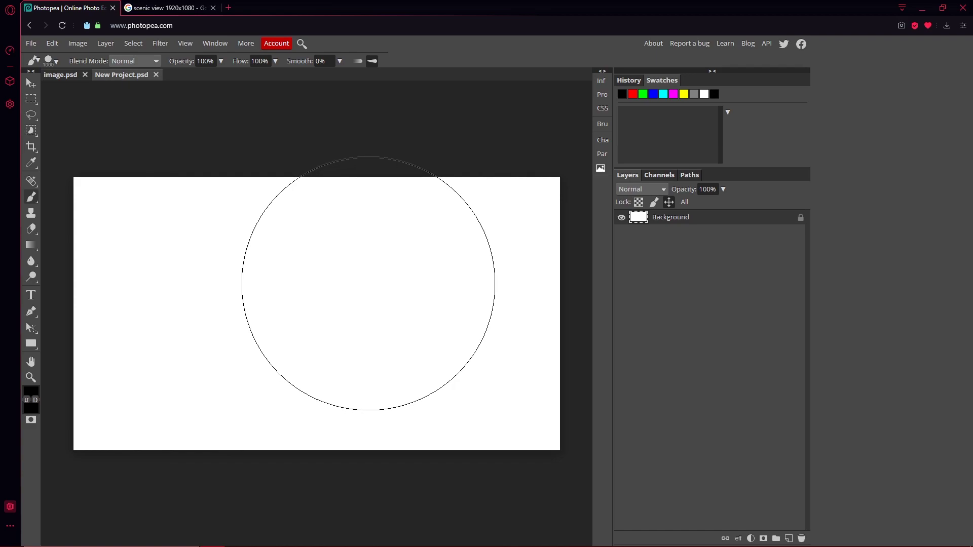
pyautogui.click(368, 282)
pyautogui.hotkey('ctrl', 'z')
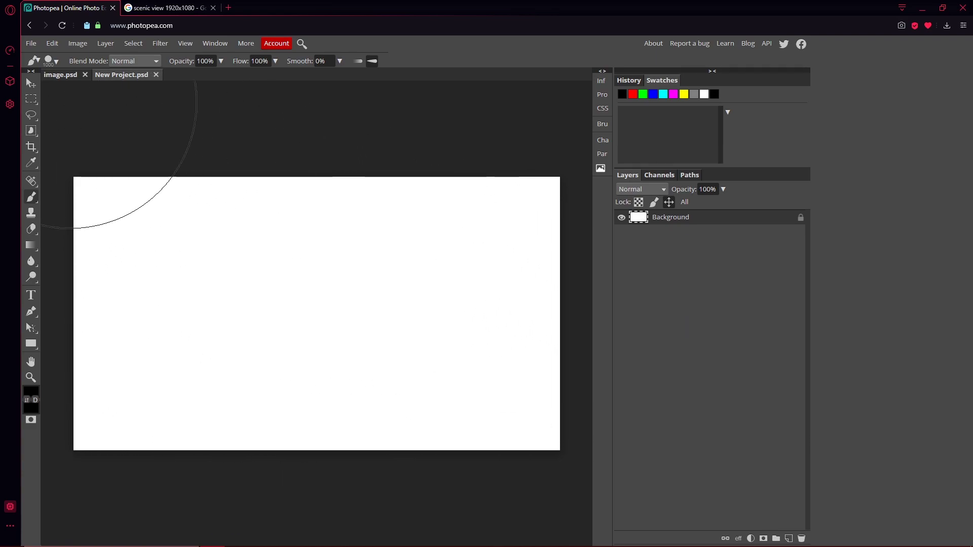
# Shrink the brush to 141 px, paint a black curved test stroke, then undo it
pyautogui.click(51, 61)
pyautogui.moveTo(161, 90)
pyautogui.mouseDown()
pyautogui.moveTo(74, 90)
pyautogui.moveTo(104, 90)
pyautogui.mouseUp()
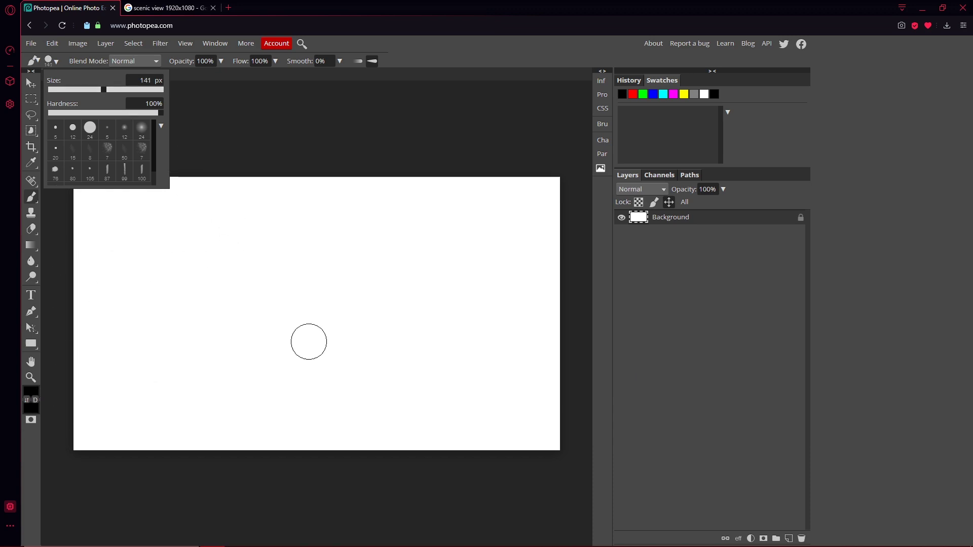
pyautogui.click(214, 275)
pyautogui.moveTo(231, 329)
pyautogui.mouseDown()
pyautogui.moveTo(342, 286)
pyautogui.moveTo(446, 263)
pyautogui.mouseUp()
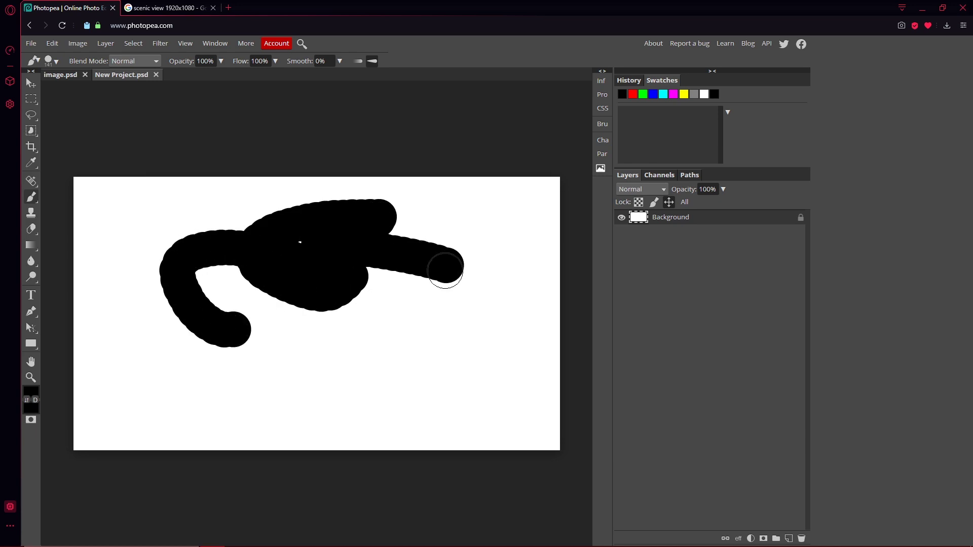
pyautogui.hotkey('ctrl', 'z')
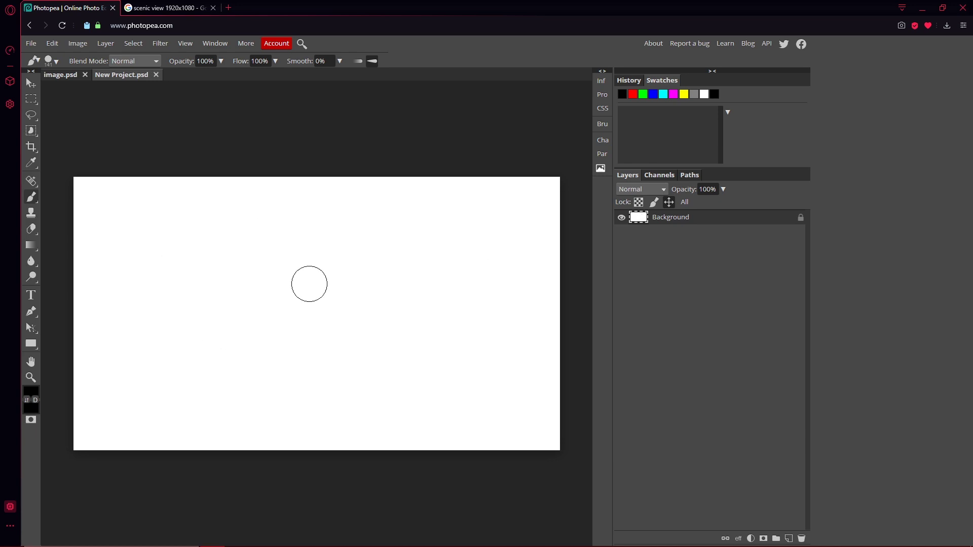
# Set the painting colour to bright blue 001dff and test it with a stroke, then undo
pyautogui.click(35, 395)
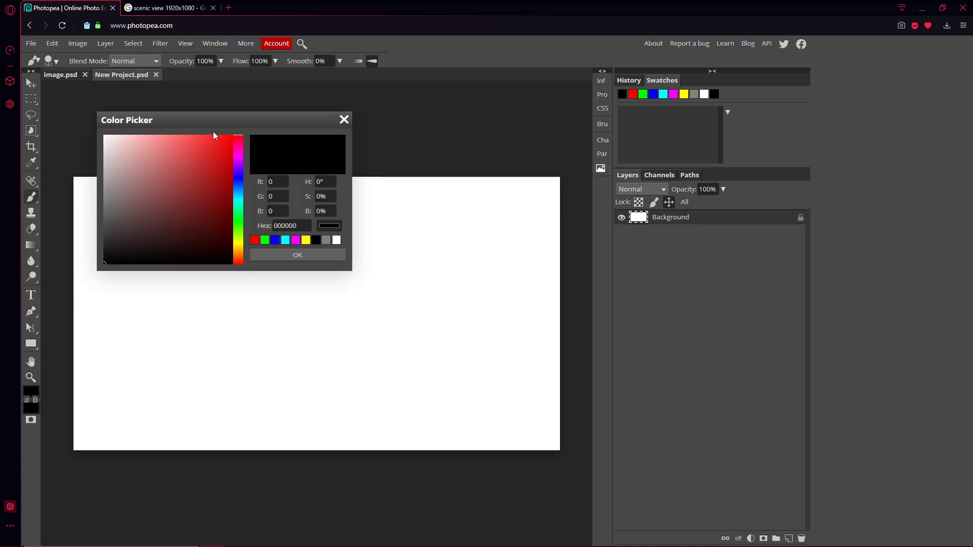
pyautogui.moveTo(190, 162)
pyautogui.mouseDown()
pyautogui.moveTo(233, 135)
pyautogui.moveTo(245, 243)
pyautogui.moveTo(253, 163)
pyautogui.moveTo(249, 180)
pyautogui.mouseUp()
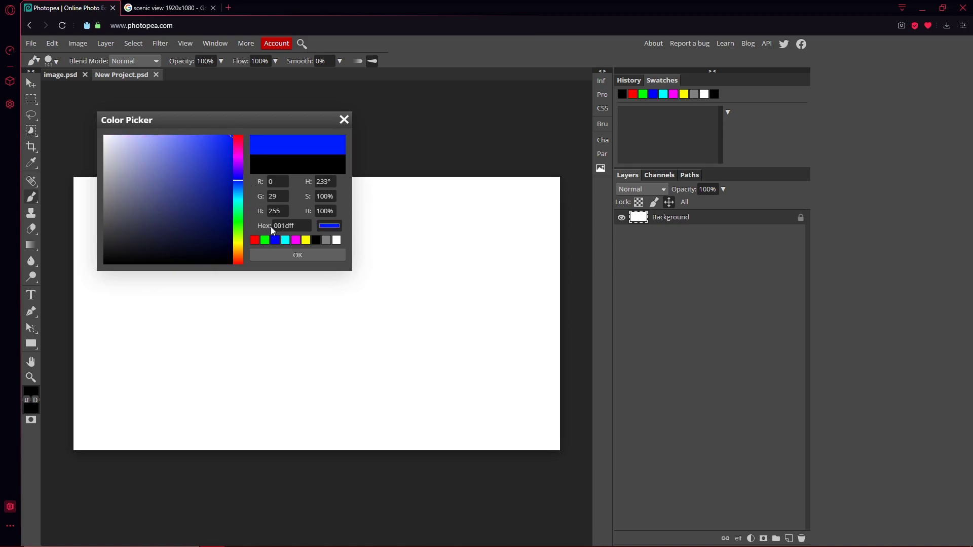
pyautogui.click(310, 256)
pyautogui.moveTo(183, 317)
pyautogui.mouseDown()
pyautogui.moveTo(437, 354)
pyautogui.moveTo(205, 329)
pyautogui.moveTo(348, 211)
pyautogui.mouseUp()
pyautogui.hotkey('ctrl', 'z')
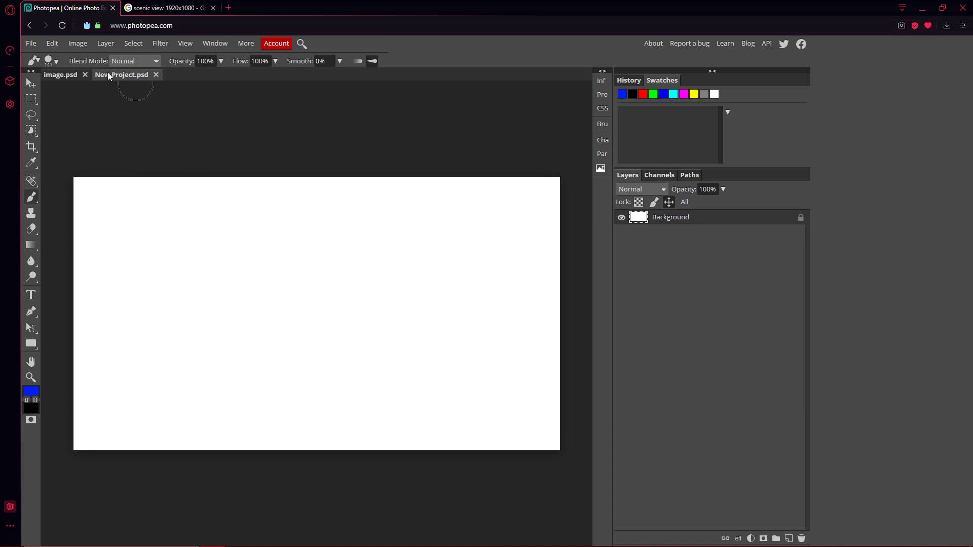
pyautogui.click(53, 61)
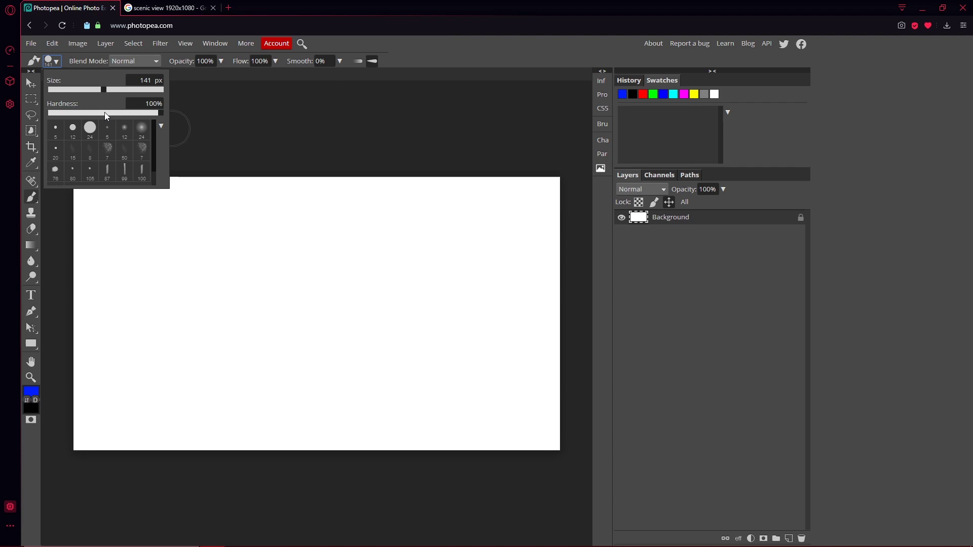
pyautogui.moveTo(79, 113)
pyautogui.mouseDown()
pyautogui.moveTo(98, 113)
pyautogui.moveTo(53, 112)
pyautogui.moveTo(85, 113)
pyautogui.mouseUp()
pyautogui.click(178, 319)
pyautogui.moveTo(191, 288)
pyautogui.mouseDown()
pyautogui.moveTo(314, 265)
pyautogui.moveTo(434, 214)
pyautogui.moveTo(517, 242)
pyautogui.moveTo(510, 273)
pyautogui.mouseUp()
pyautogui.click(49, 61)
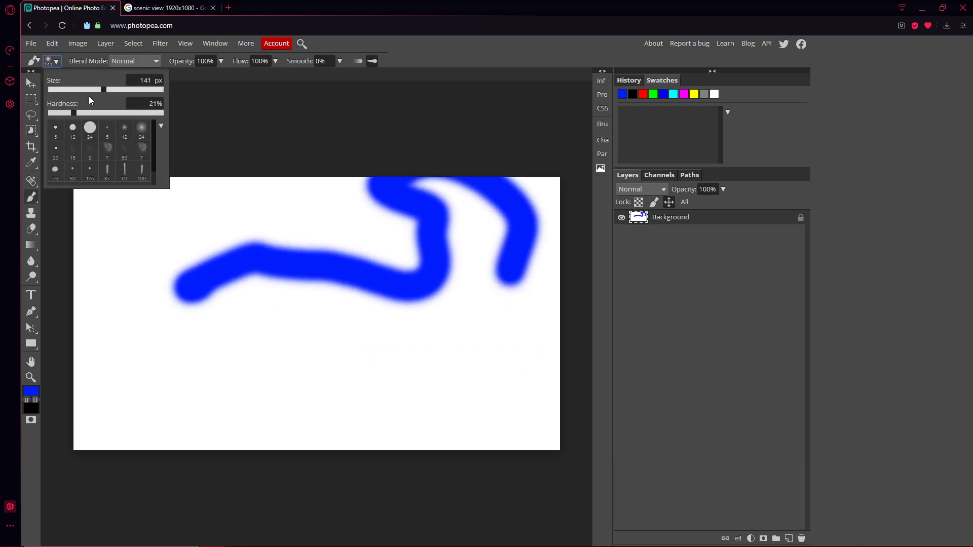
pyautogui.click(182, 369)
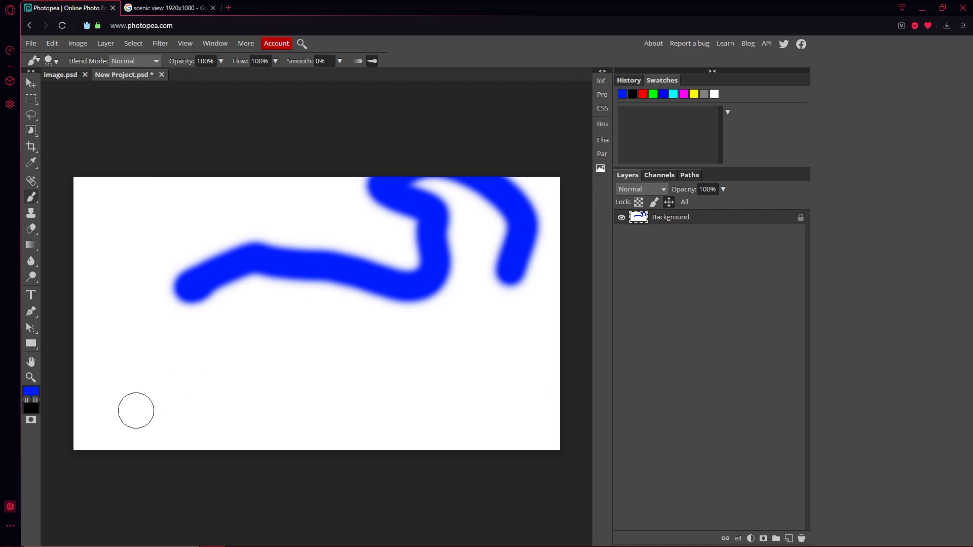
pyautogui.moveTo(150, 390)
pyautogui.mouseDown()
pyautogui.moveTo(165, 374)
pyautogui.moveTo(250, 377)
pyautogui.moveTo(346, 394)
pyautogui.moveTo(414, 353)
pyautogui.moveTo(516, 380)
pyautogui.mouseUp()
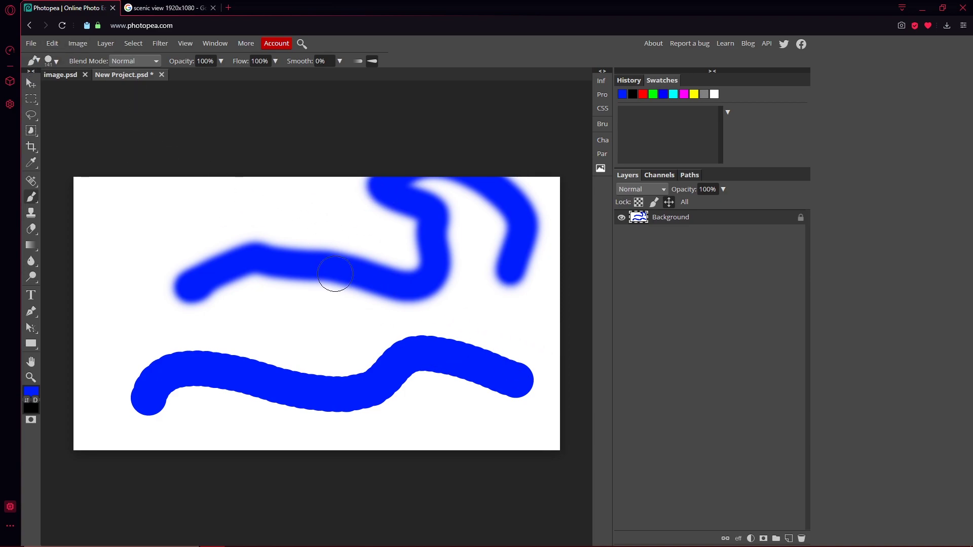
pyautogui.click(49, 62)
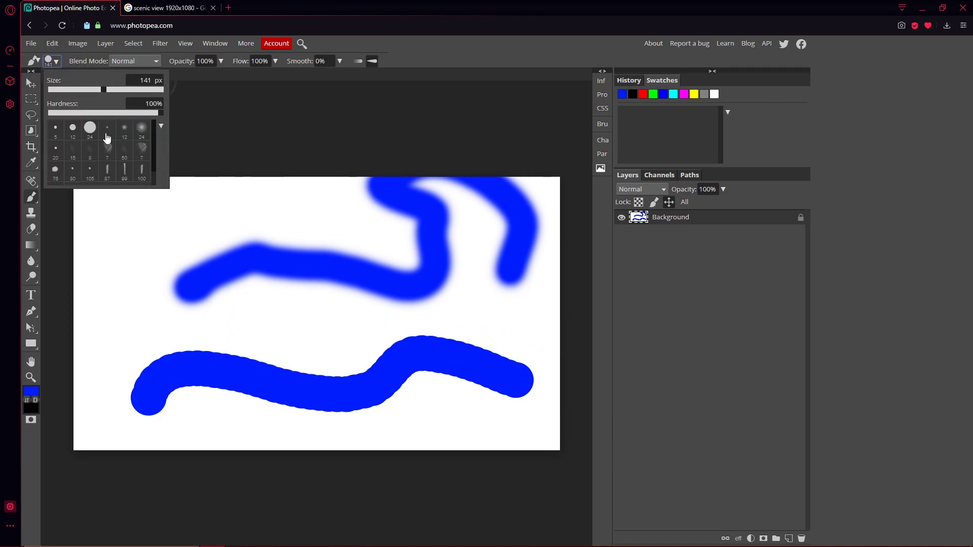
# Clear the earlier blue strokes, then test a small brush preset with a stroke and undo it
pyautogui.click(395, 62)
pyautogui.hotkey('ctrl', 'z')
pyautogui.hotkey('ctrl', 'z')
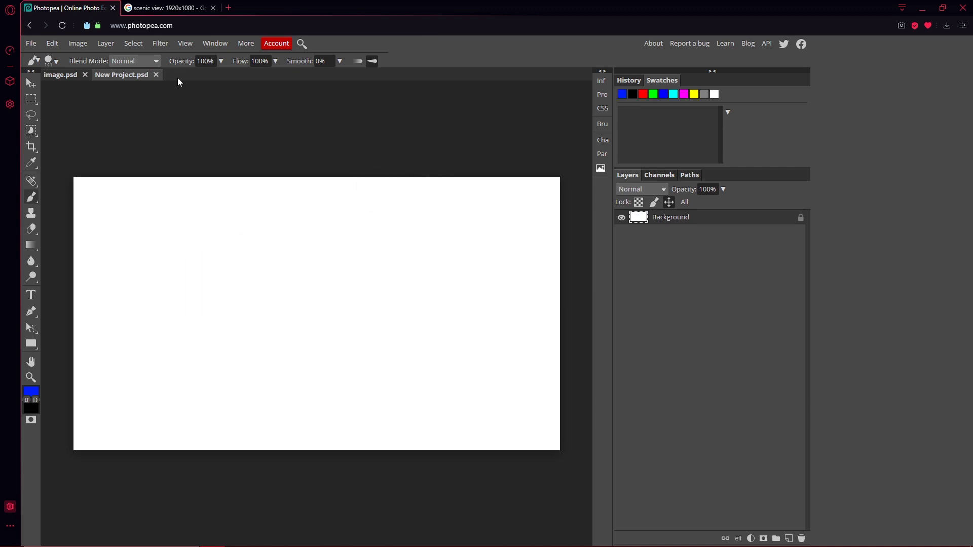
pyautogui.click(54, 61)
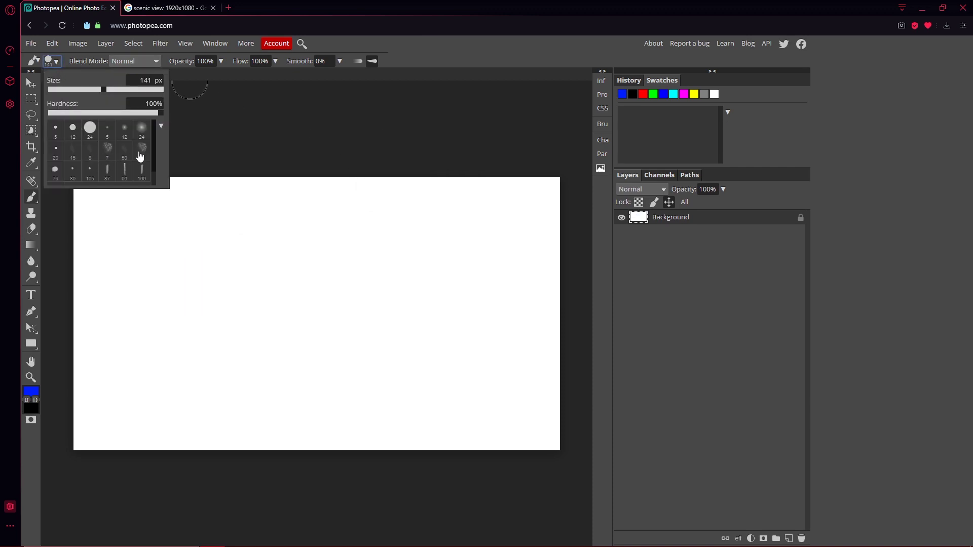
pyautogui.scroll(-1, 127, 157)
pyautogui.scroll(1, 144, 143)
pyautogui.click(143, 152)
pyautogui.click(165, 346)
pyautogui.moveTo(151, 337)
pyautogui.mouseDown()
pyautogui.moveTo(271, 298)
pyautogui.moveTo(352, 252)
pyautogui.moveTo(486, 259)
pyautogui.mouseUp()
pyautogui.hotkey('ctrl', 'z')
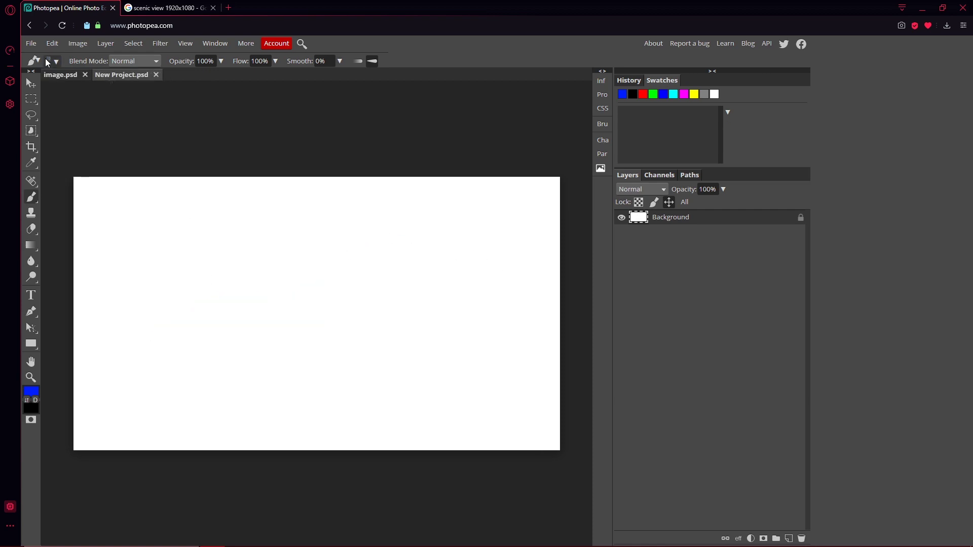
# Test the 24 px hard round and 15 px presets with blue strokes, undoing each
pyautogui.click(53, 61)
pyautogui.click(90, 129)
pyautogui.click(189, 282)
pyautogui.moveTo(202, 289)
pyautogui.mouseDown()
pyautogui.moveTo(493, 280)
pyautogui.moveTo(503, 217)
pyautogui.mouseUp()
pyautogui.hotkey('ctrl', 'z')
pyautogui.click(52, 61)
pyautogui.scroll(-1, 84, 158)
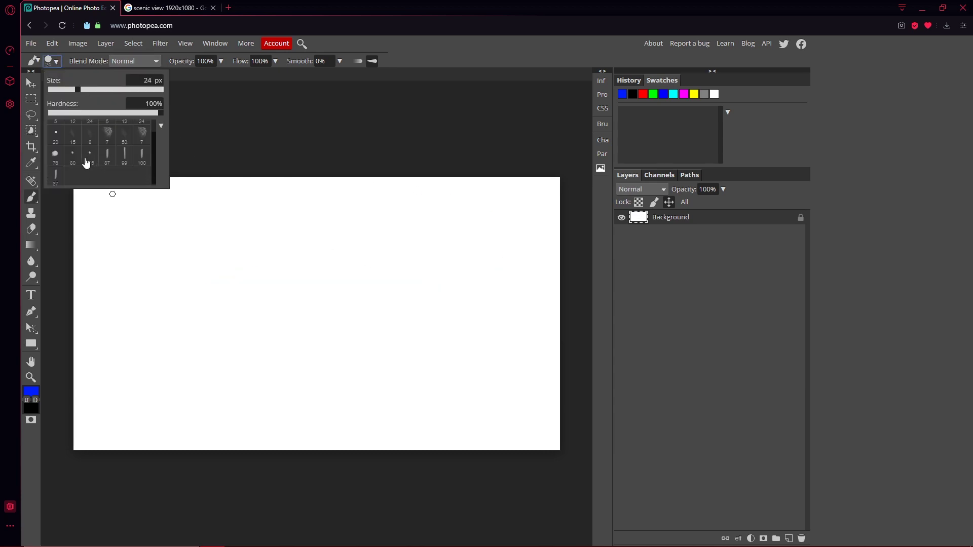
pyautogui.click(76, 136)
pyautogui.click(215, 282)
pyautogui.moveTo(175, 327); pyautogui.dragTo(404, 209)
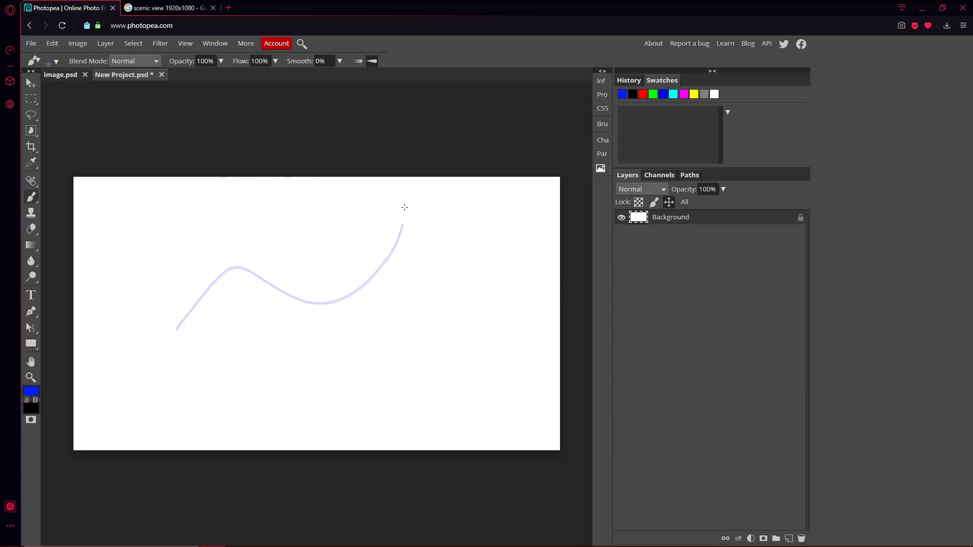
pyautogui.hotkey('ctrl', 'z')
# Test the 76 px preset and then the thin 87 preset with strokes, undoing each
pyautogui.click(52, 61)
pyautogui.click(55, 169)
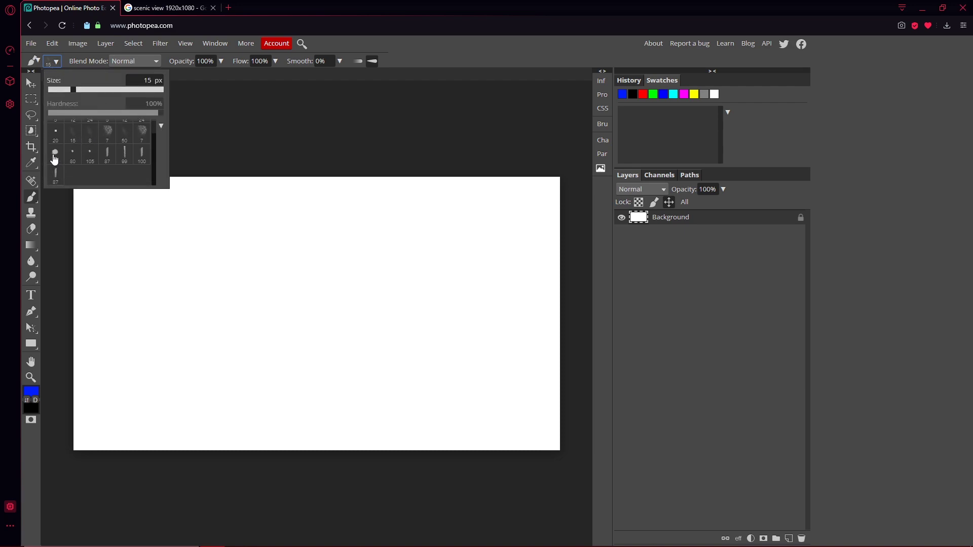
pyautogui.click(156, 317)
pyautogui.moveTo(154, 356)
pyautogui.mouseDown()
pyautogui.moveTo(198, 264)
pyautogui.moveTo(288, 274)
pyautogui.moveTo(397, 217)
pyautogui.moveTo(527, 204)
pyautogui.mouseUp()
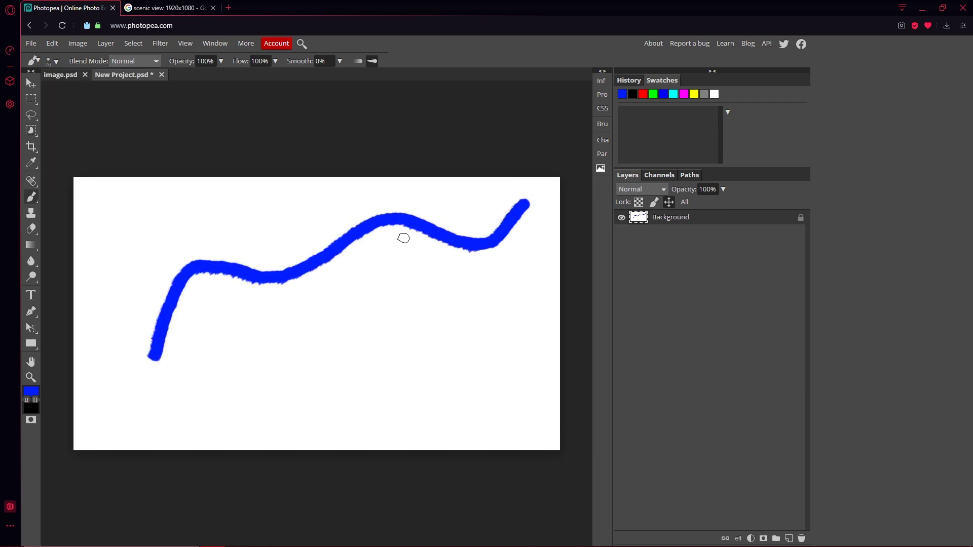
pyautogui.hotkey('ctrl', 'z')
pyautogui.click(53, 61)
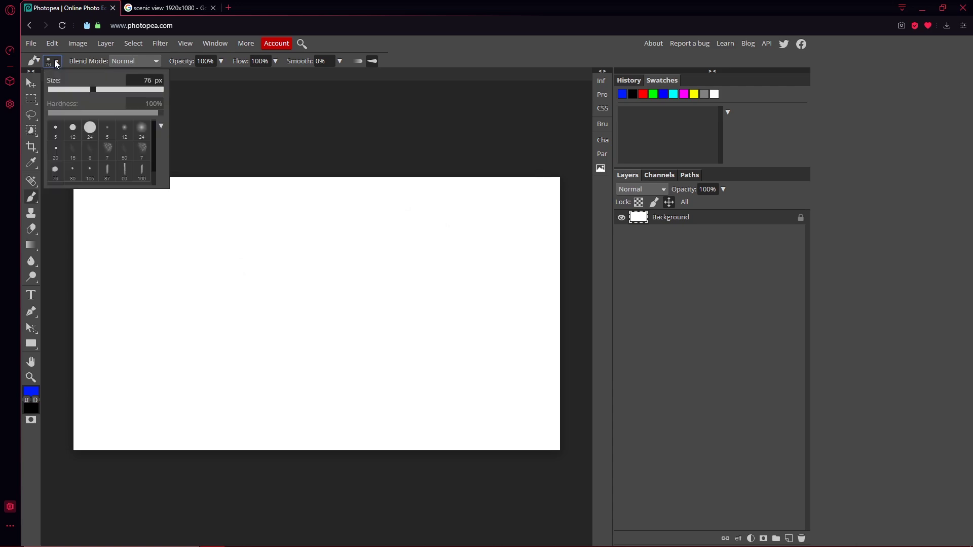
pyautogui.click(57, 178)
pyautogui.moveTo(169, 324)
pyautogui.mouseDown()
pyautogui.moveTo(241, 270)
pyautogui.moveTo(497, 202)
pyautogui.mouseUp()
pyautogui.hotkey('ctrl', 'z')
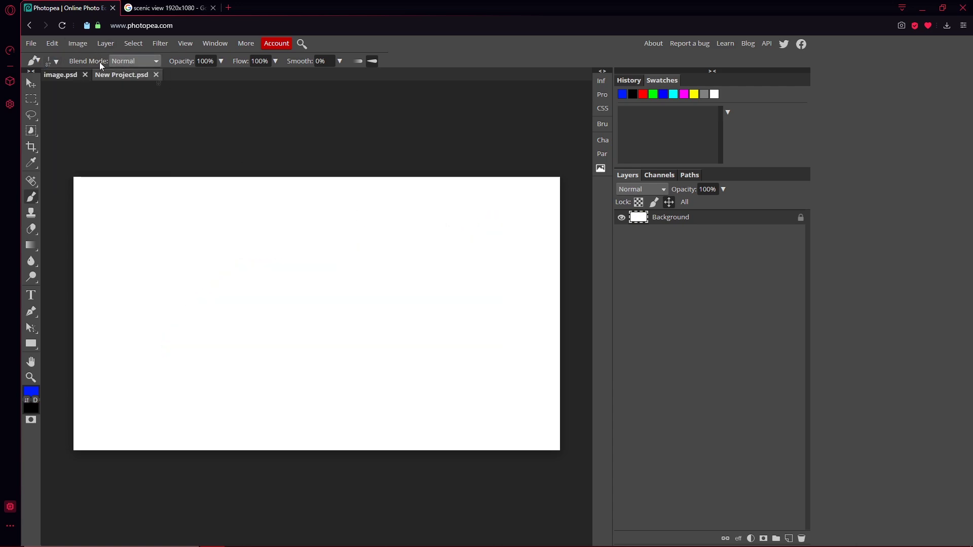
# Use Normal mode, 50% opacity and the 24 px preset at 525 px for a half-transparent middle stroke
pyautogui.click(133, 62)
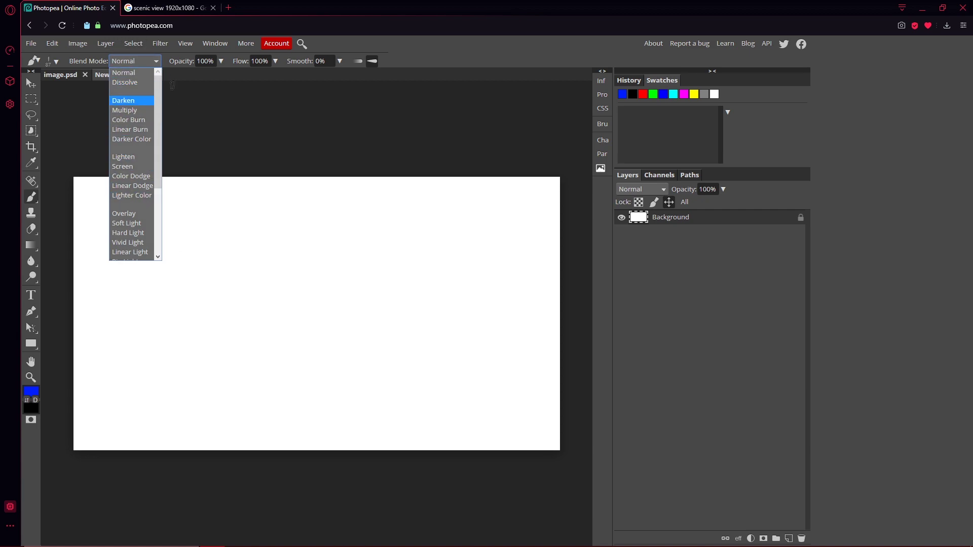
pyautogui.click(112, 60)
pyautogui.click(112, 60)
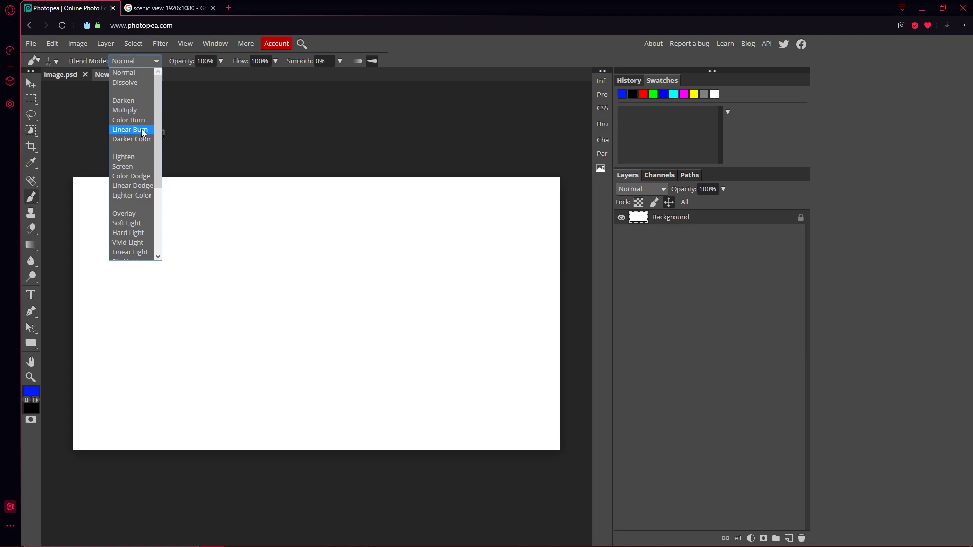
pyautogui.click(126, 74)
pyautogui.moveTo(221, 61); pyautogui.dragTo(199, 77)
pyautogui.click(56, 61)
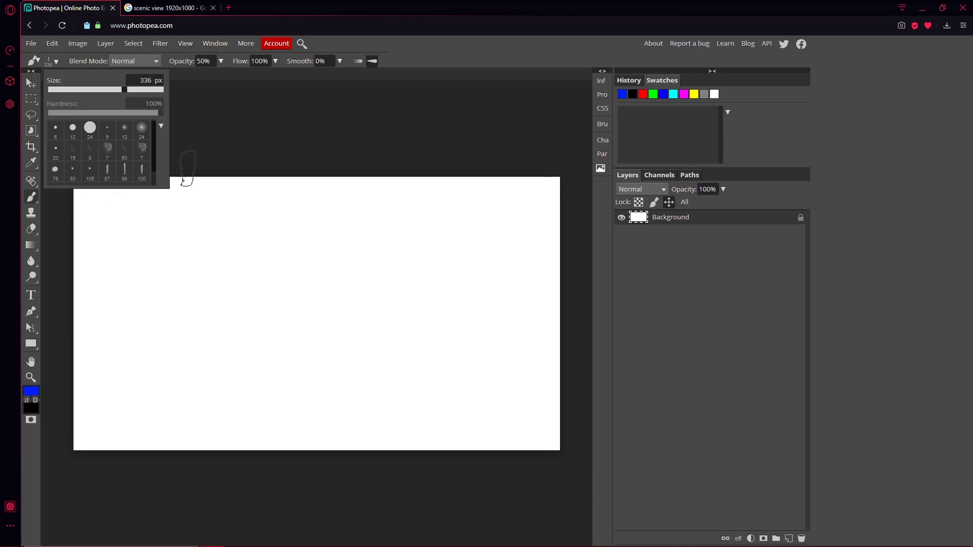
pyautogui.click(91, 129)
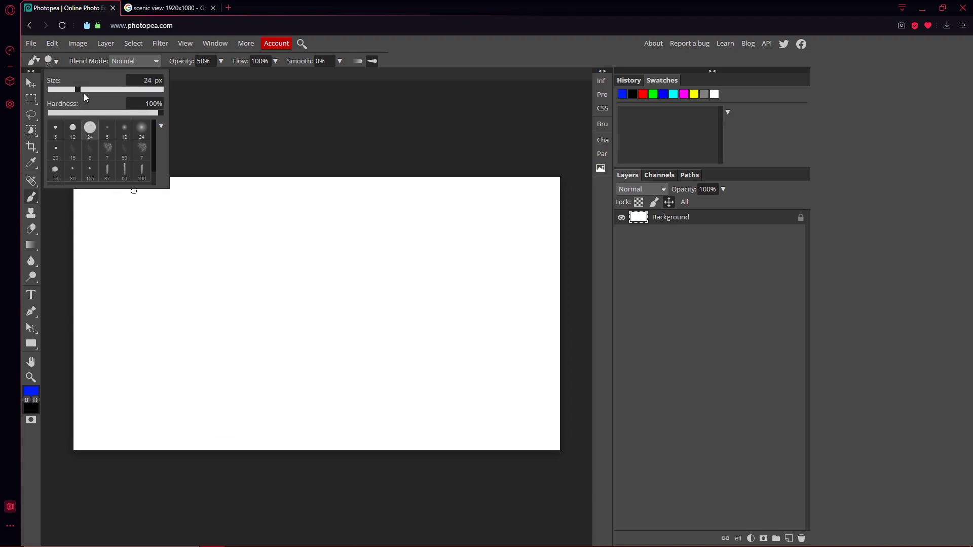
pyautogui.moveTo(105, 89); pyautogui.dragTo(142, 89)
pyautogui.moveTo(215, 295); pyautogui.dragTo(421, 289)
# Paint a solid 100% opacity stroke below and a faint 3% opacity stroke across the top
pyautogui.click(221, 61)
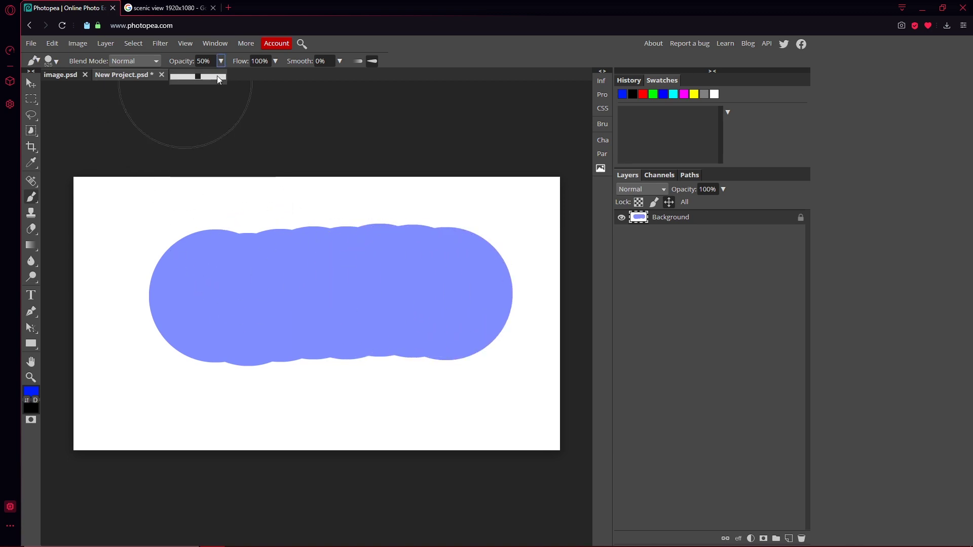
pyautogui.moveTo(217, 75); pyautogui.dragTo(226, 76)
pyautogui.moveTo(219, 416); pyautogui.dragTo(445, 406)
pyautogui.click(221, 61)
pyautogui.moveTo(226, 76); pyautogui.dragTo(174, 77)
pyautogui.moveTo(217, 184)
pyautogui.mouseDown()
pyautogui.moveTo(211, 191)
pyautogui.moveTo(428, 195)
pyautogui.mouseUp()
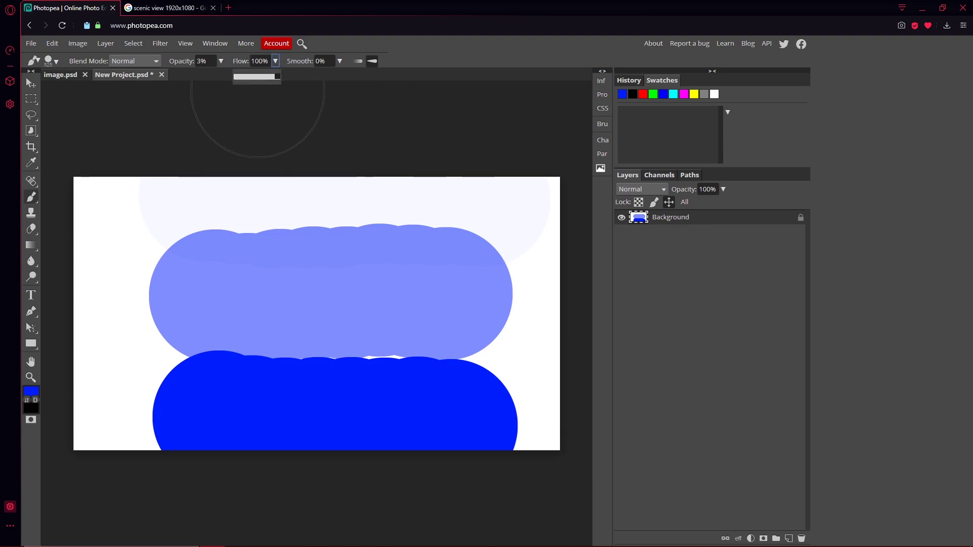
# Paint a faint stroke, then a solid stroke at 100% opacity and a translucent low-flow stroke
pyautogui.rightClick(276, 81)
pyautogui.moveTo(142, 275)
pyautogui.mouseDown()
pyautogui.moveTo(198, 256)
pyautogui.moveTo(476, 217)
pyautogui.mouseUp()
pyautogui.click(221, 61)
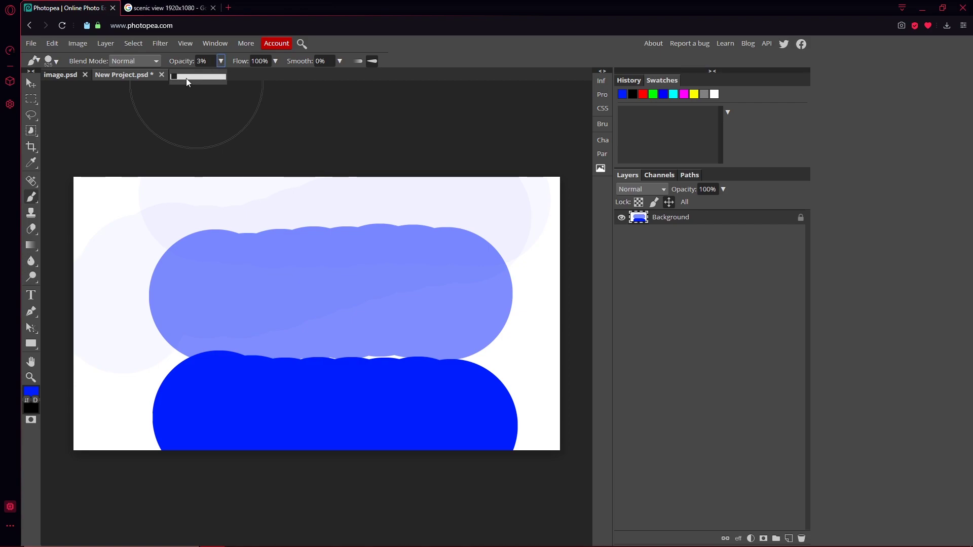
pyautogui.moveTo(186, 78); pyautogui.dragTo(226, 77)
pyautogui.moveTo(141, 286)
pyautogui.mouseDown()
pyautogui.moveTo(262, 232)
pyautogui.moveTo(432, 236)
pyautogui.mouseUp()
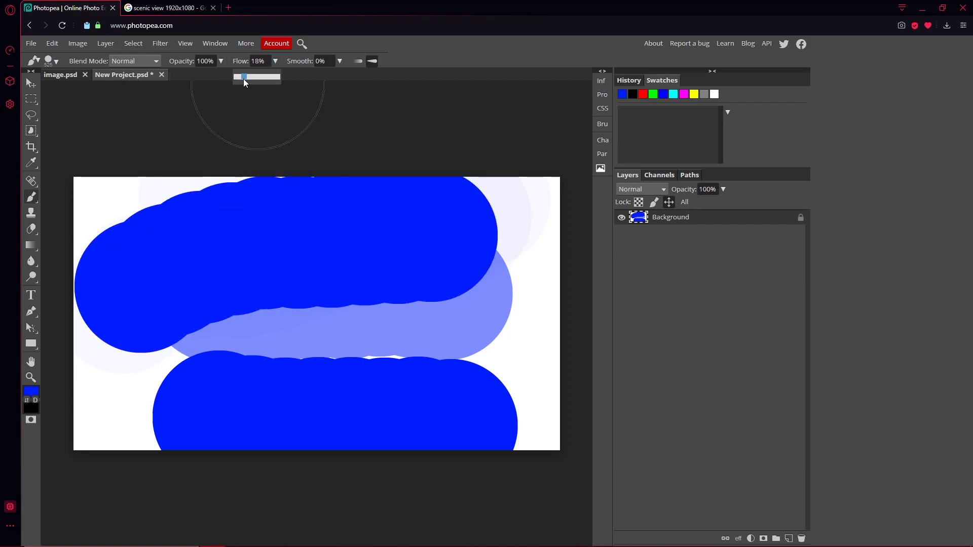
pyautogui.moveTo(188, 388)
pyautogui.mouseDown()
pyautogui.moveTo(298, 351)
pyautogui.moveTo(540, 338)
pyautogui.mouseUp()
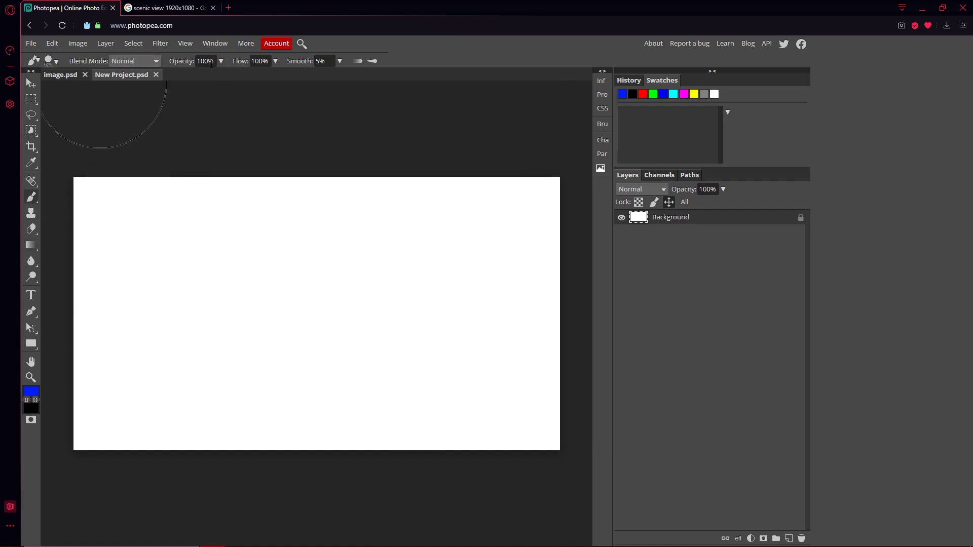
# Set the brush size to 202 px
pyautogui.click(51, 60)
pyautogui.click(71, 90)
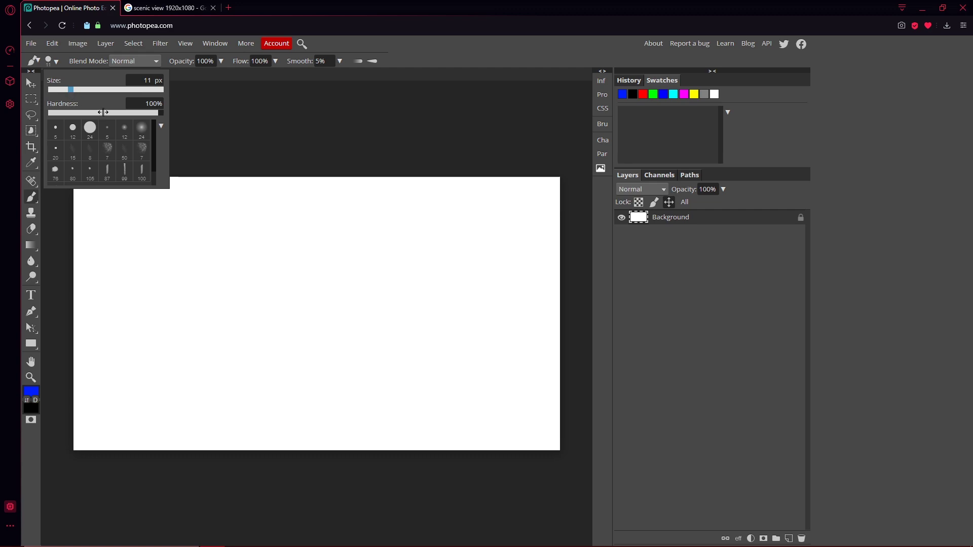
pyautogui.click(111, 89)
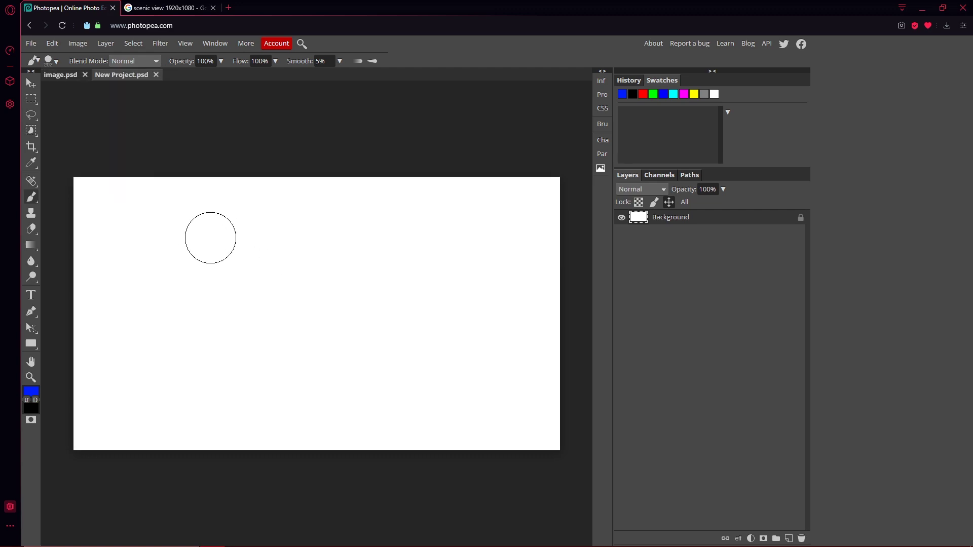
# Paint two dot eyes, a wide smile, two thick brow strokes and a curved nose
pyautogui.click(233, 268)
pyautogui.click(378, 272)
pyautogui.moveTo(143, 365)
pyautogui.mouseDown()
pyautogui.moveTo(286, 428)
pyautogui.moveTo(454, 338)
pyautogui.mouseUp()
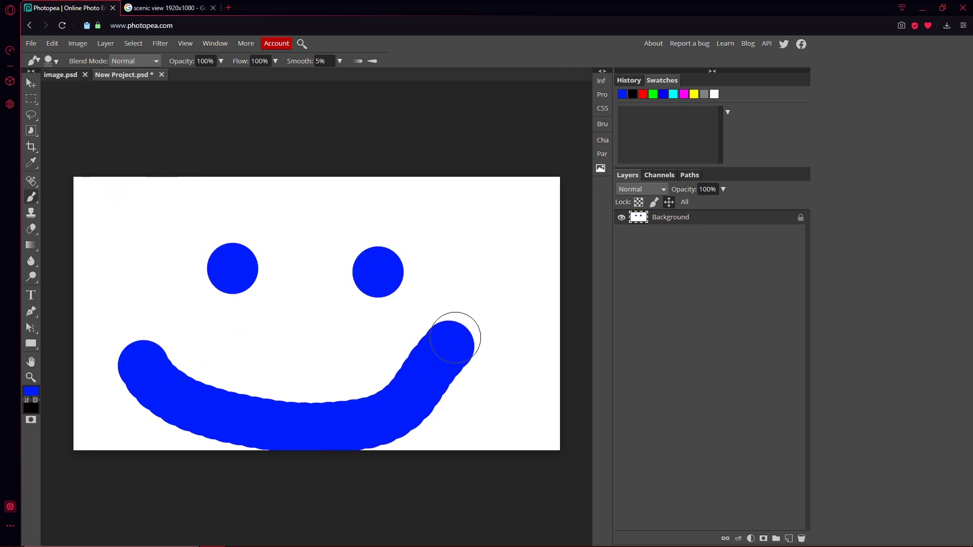
pyautogui.moveTo(135, 225)
pyautogui.mouseDown()
pyautogui.moveTo(296, 183)
pyautogui.moveTo(385, 187)
pyautogui.mouseUp()
pyautogui.moveTo(430, 214); pyautogui.dragTo(589, 328)
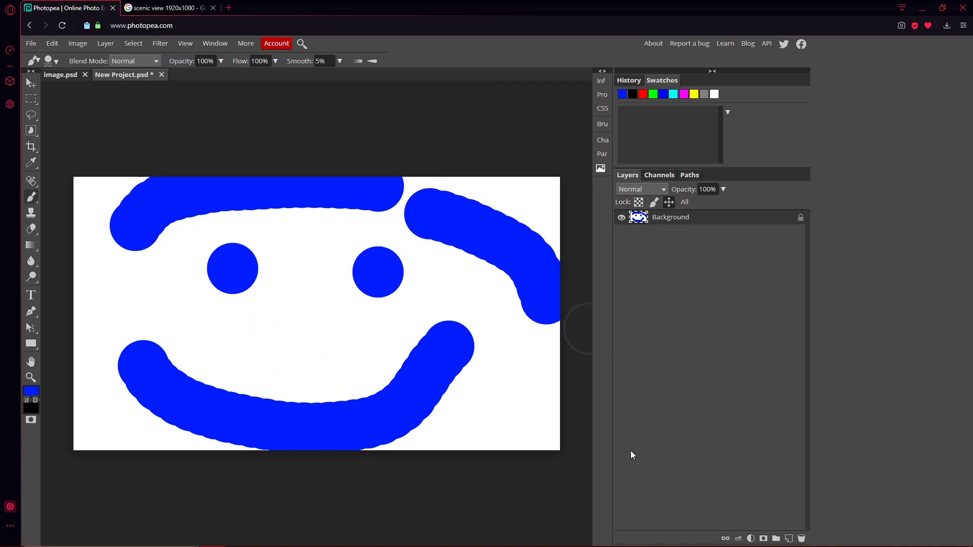
pyautogui.moveTo(295, 302)
pyautogui.mouseDown()
pyautogui.moveTo(278, 354)
pyautogui.moveTo(315, 366)
pyautogui.mouseUp()
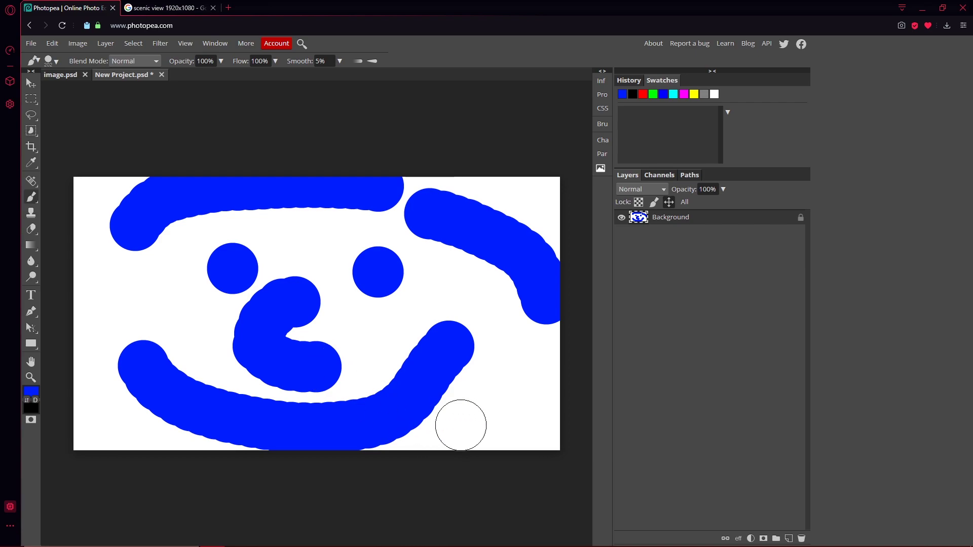